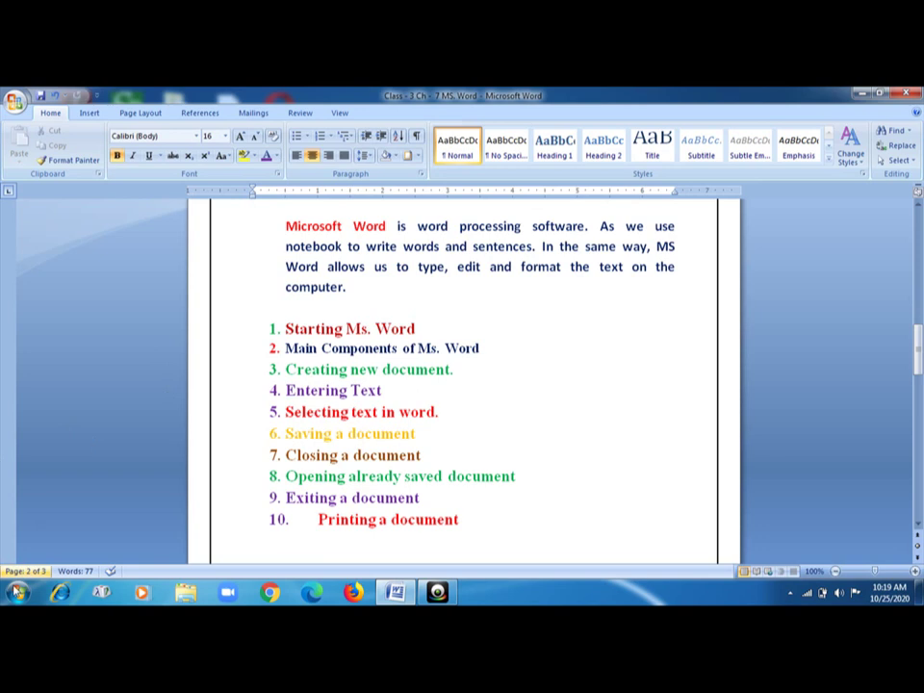
left_click(17, 593)
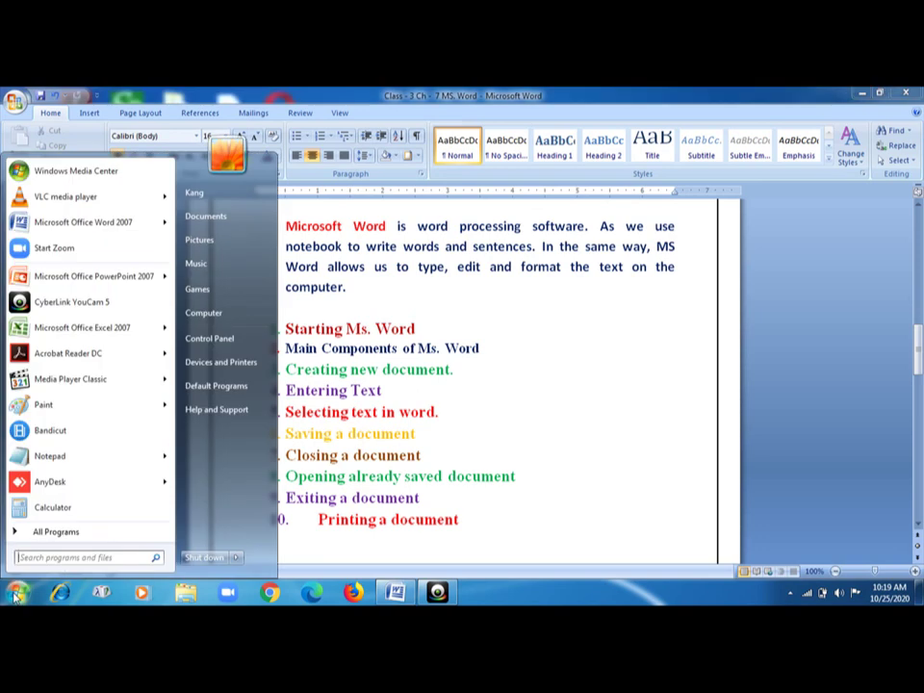
left_click(55, 533)
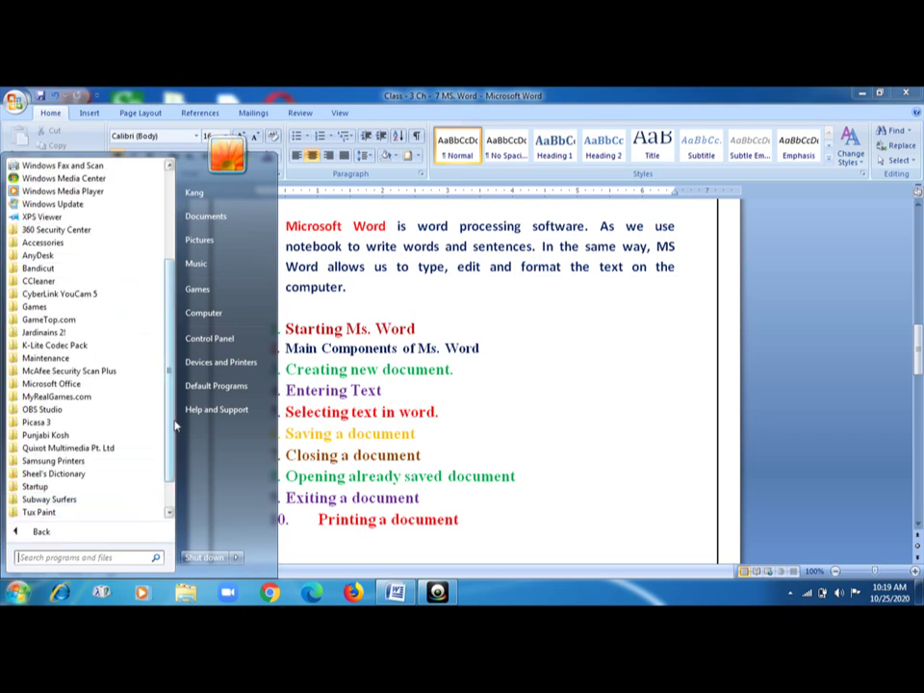
left_click(92, 387)
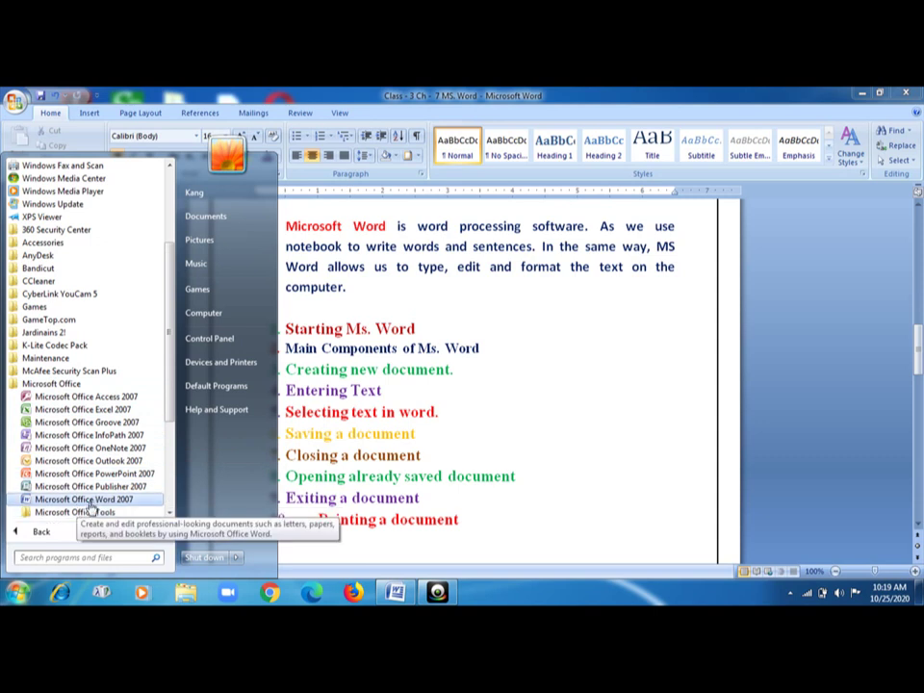
left_click(593, 375)
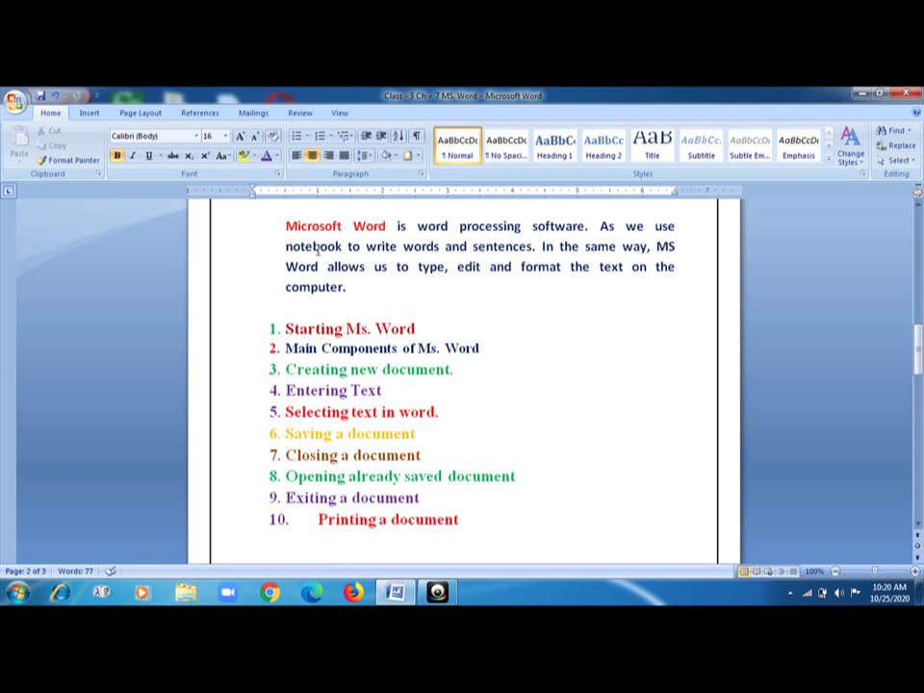
scroll(312, 276, "up", 2)
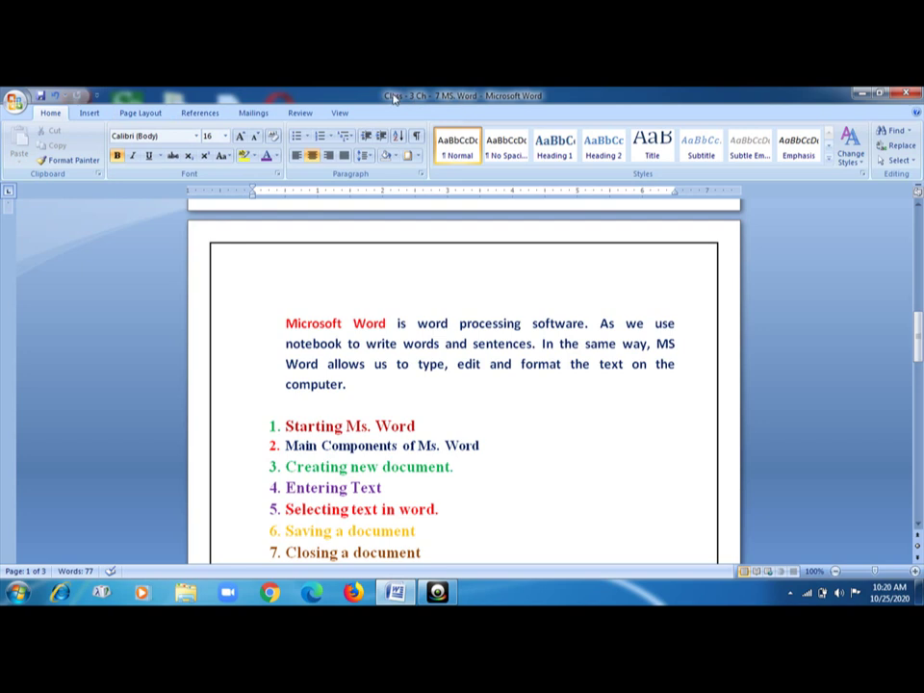
left_click(51, 100)
mouse_move(919, 339)
left_mouse_down()
mouse_move(908, 385)
mouse_move(919, 241)
mouse_move(913, 356)
left_mouse_up()
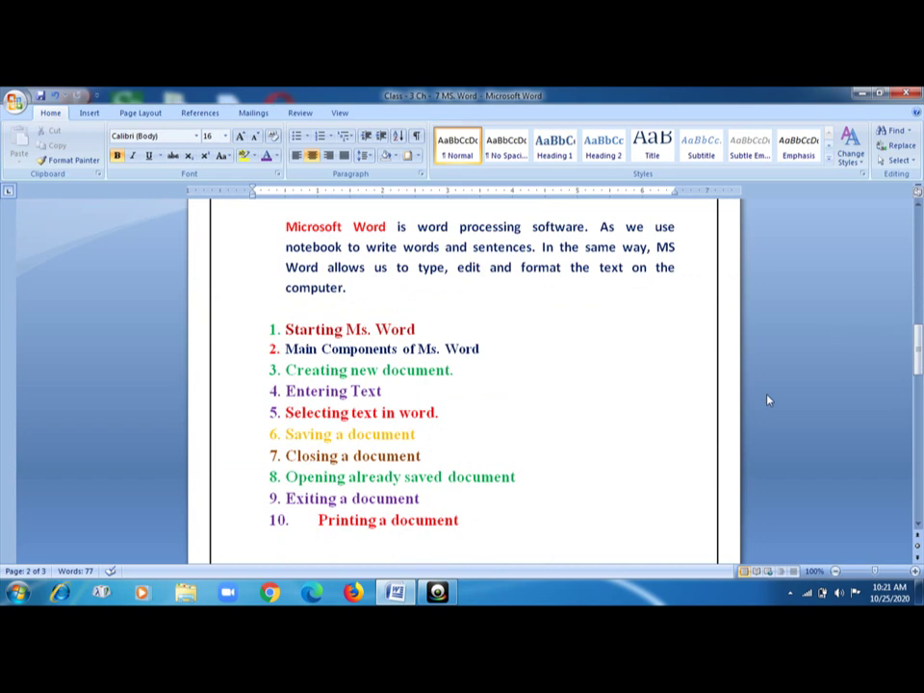
left_click(421, 328)
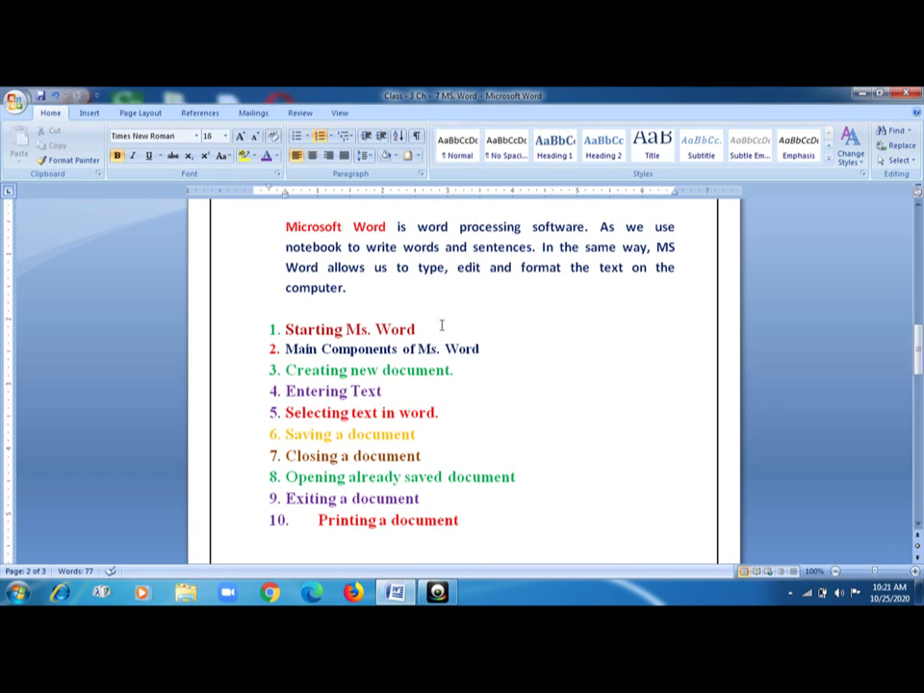
type("ytdt")
key("BackSpace")
key("BackSpace")
key("BackSpace")
key("BackSpace")
key("BackSpace")
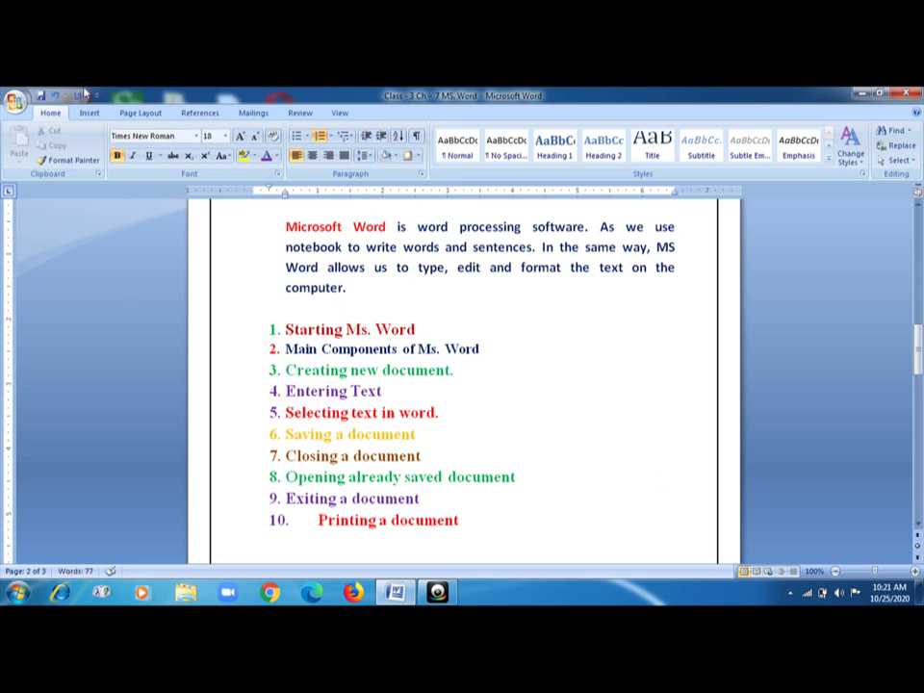
Create a new document from the Blank document template
left_click(17, 102)
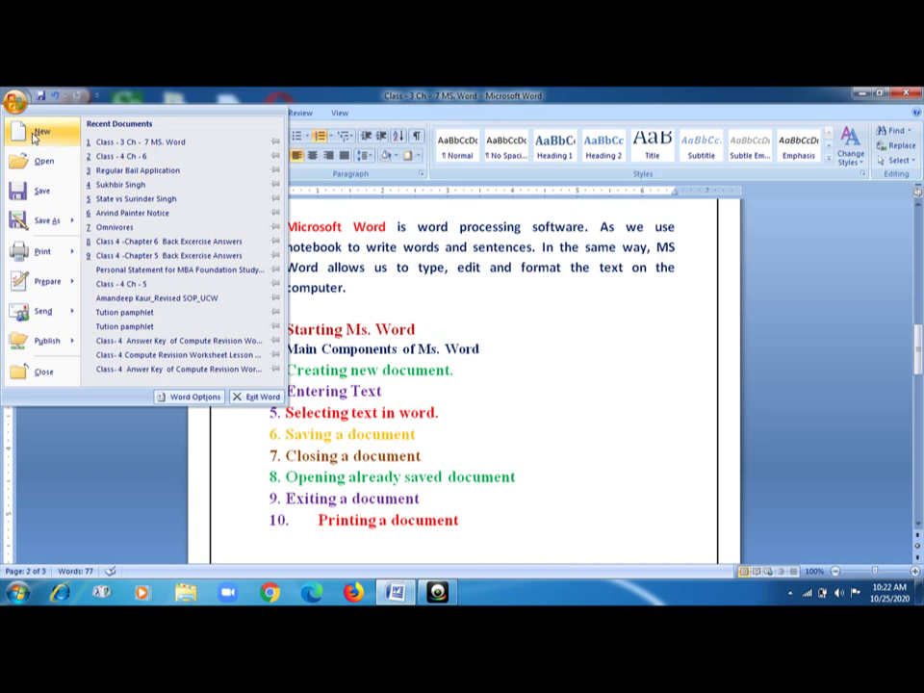
left_click(35, 138)
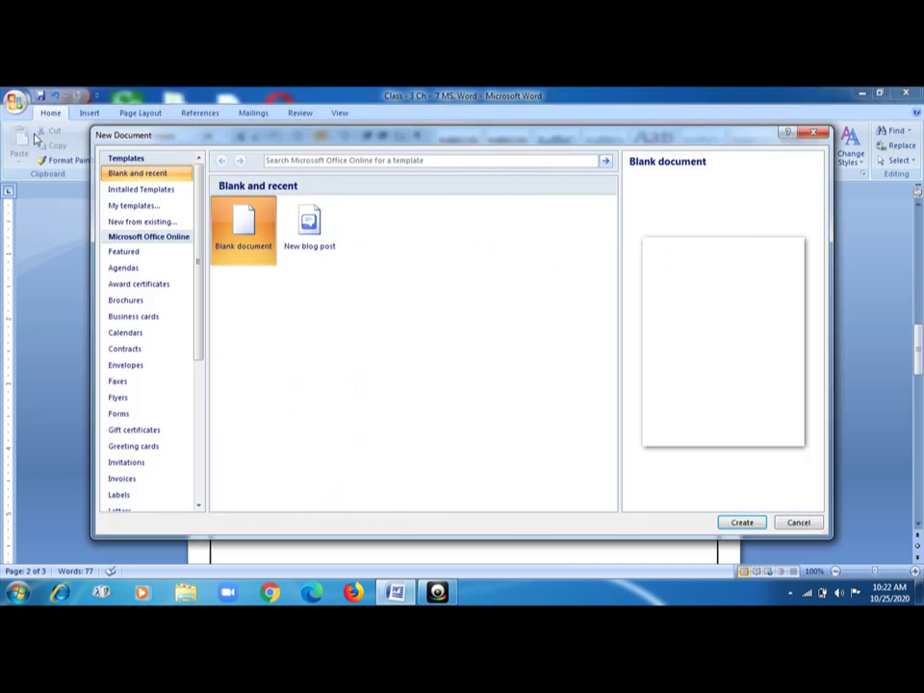
double_click(236, 241)
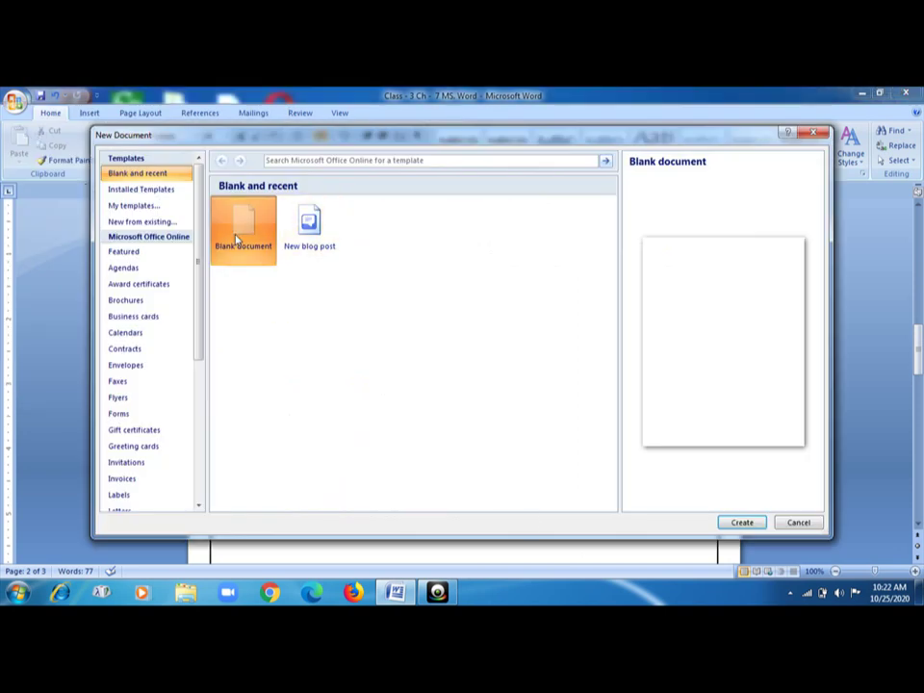
left_click(742, 523)
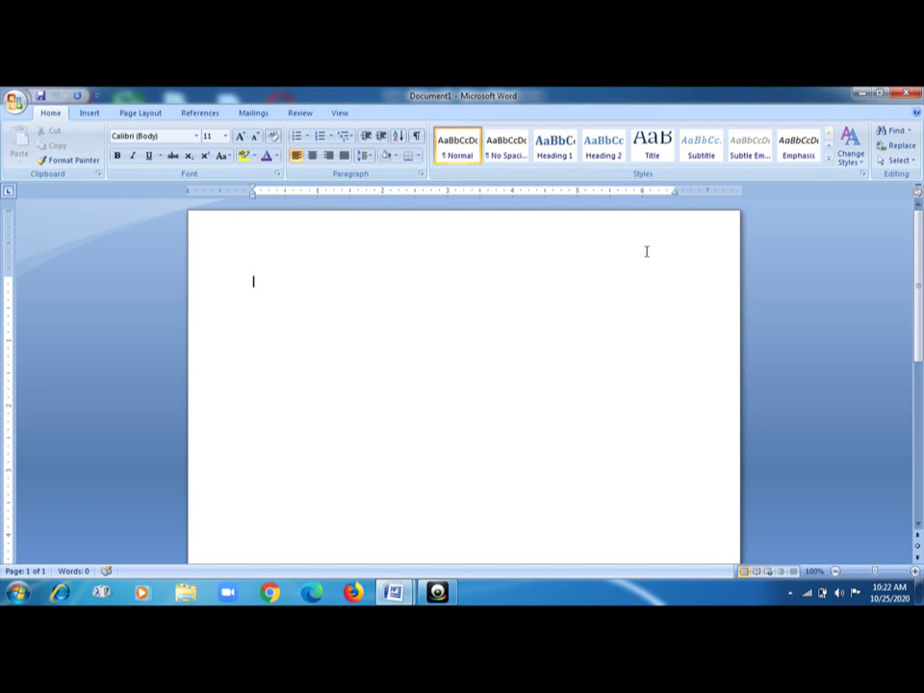
Type the heading BIRTHDAY INVITATION and make it green, 18 point
type("BIRTHDAY IN")
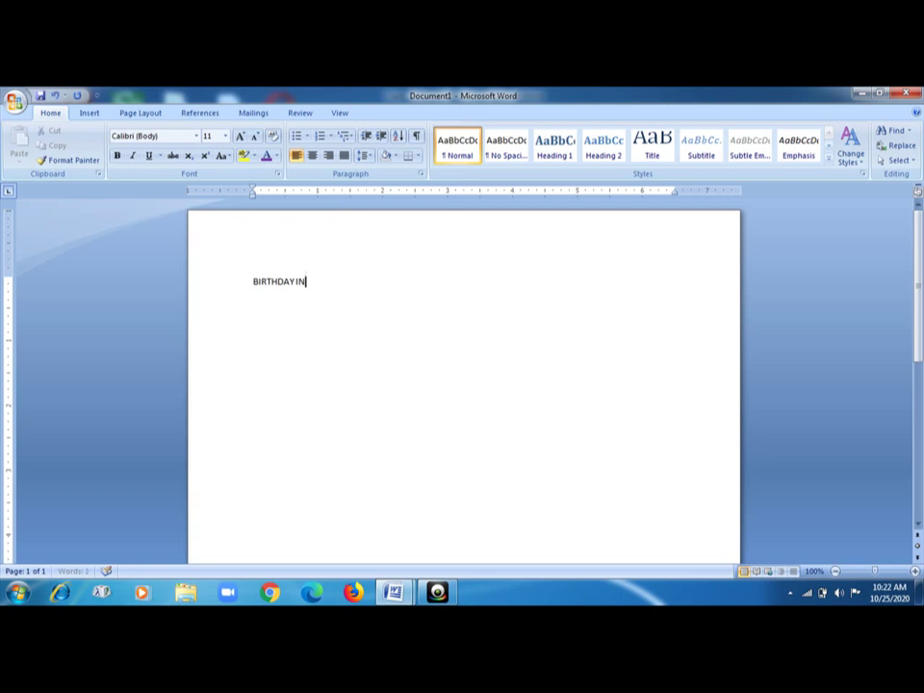
type("VITATION")
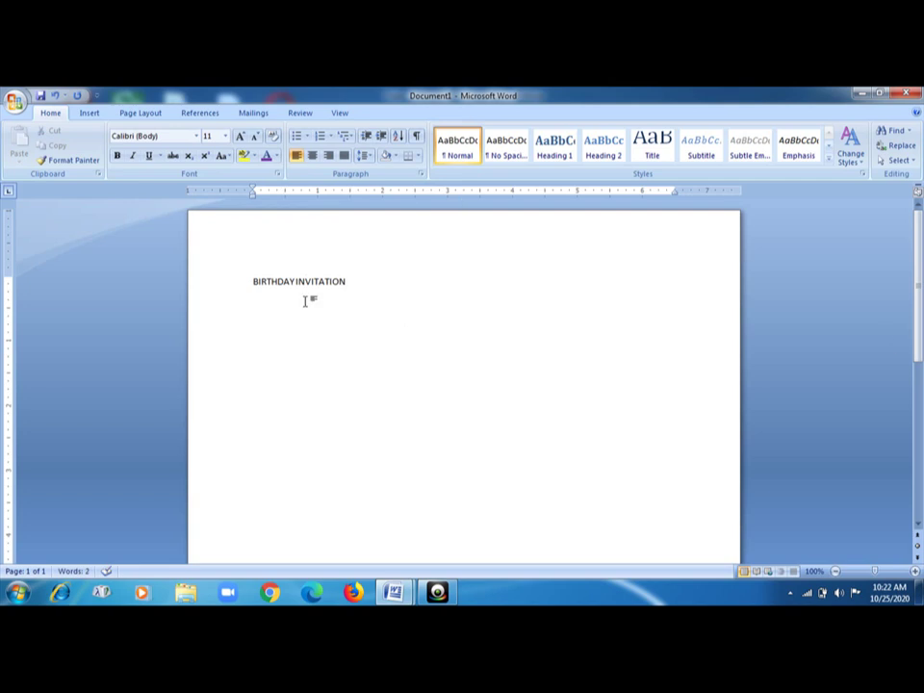
left_click_drag(351, 284, 253, 282)
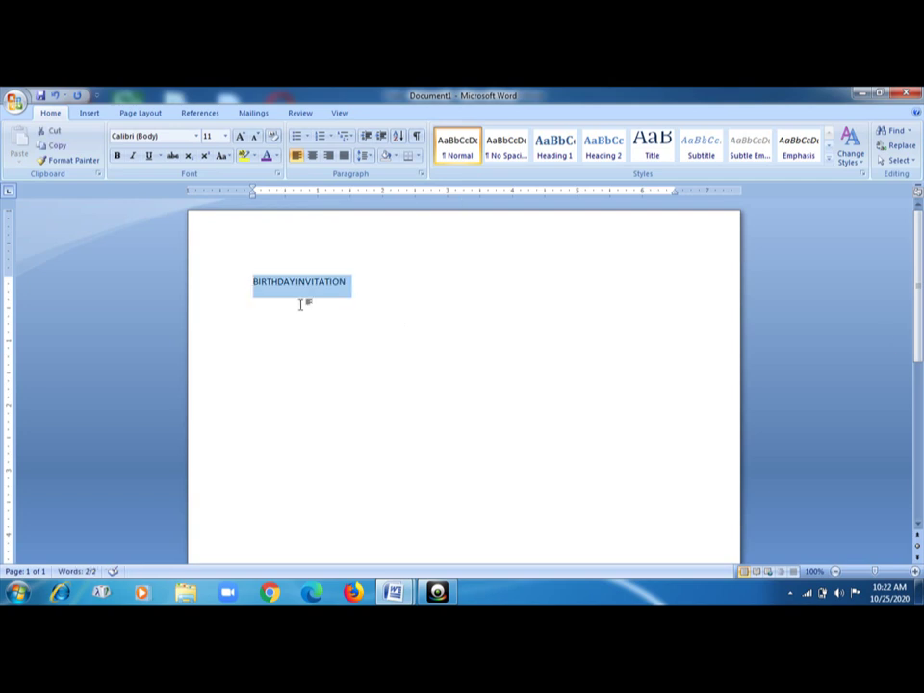
left_click(276, 156)
left_click(323, 273)
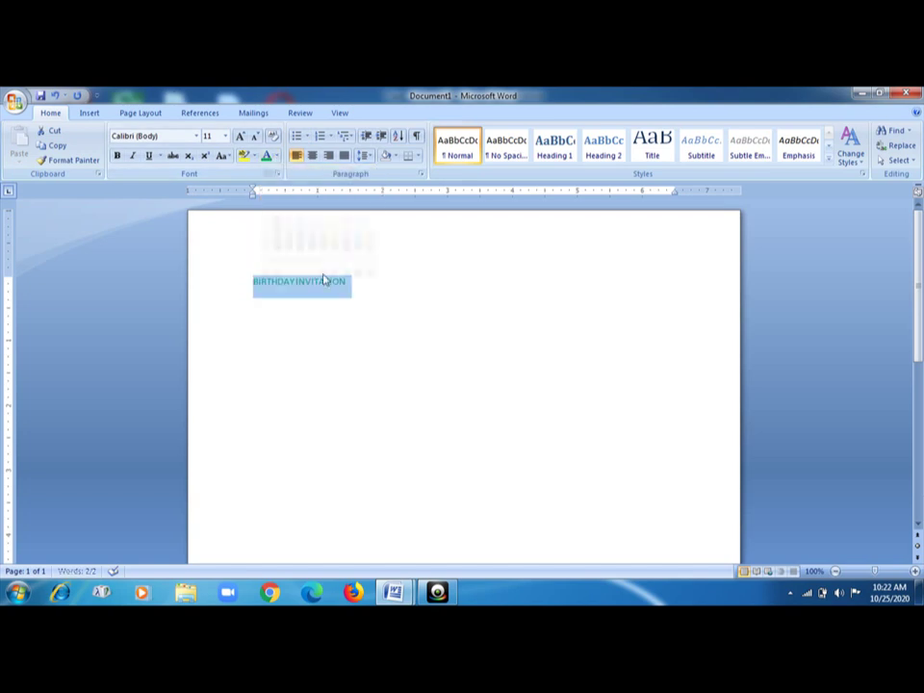
left_click(226, 135)
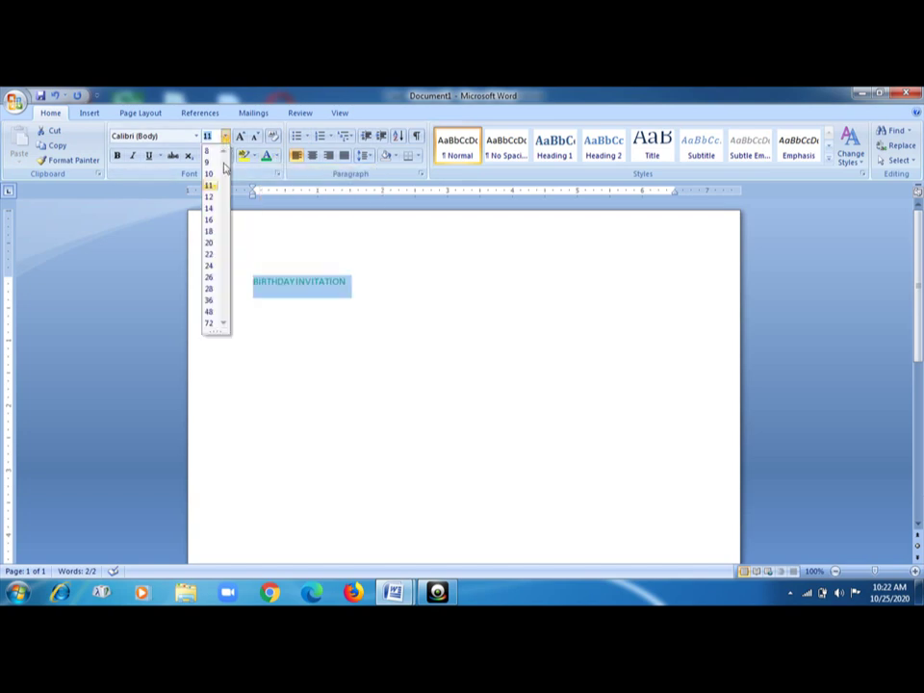
left_click(208, 233)
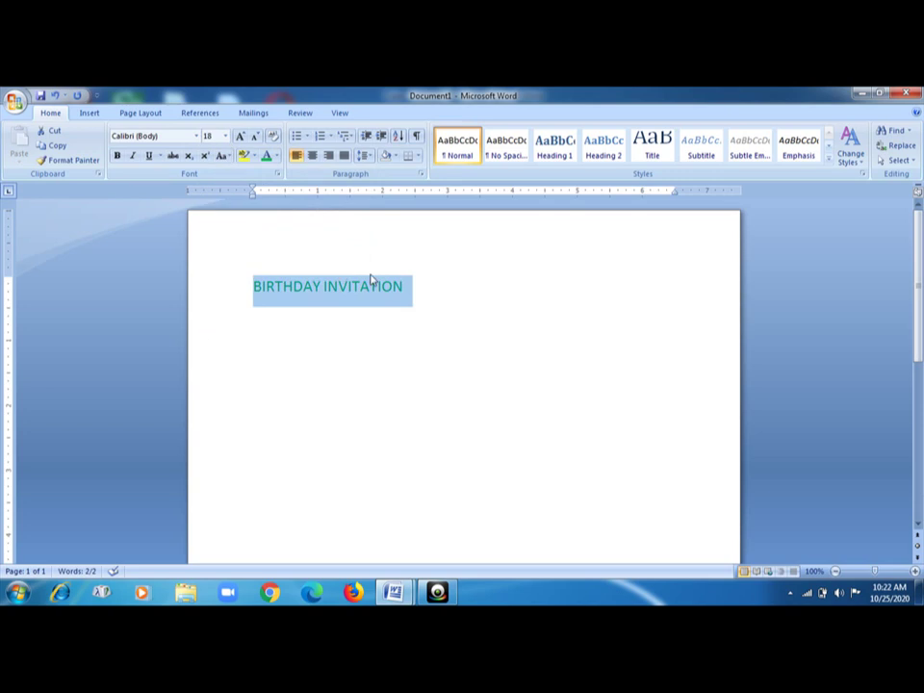
Fix the letters in INVITATION so the heading is spelled correctly
left_click(323, 289)
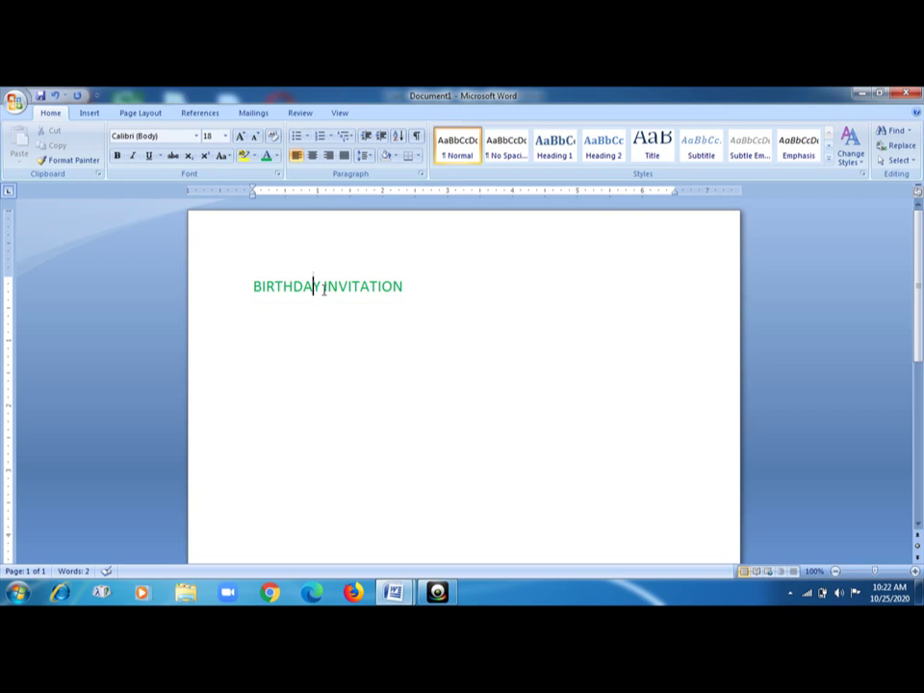
left_click(406, 287)
key("BackSpace")
left_click(370, 286)
key("BackSpace")
left_click(394, 287)
type("N")
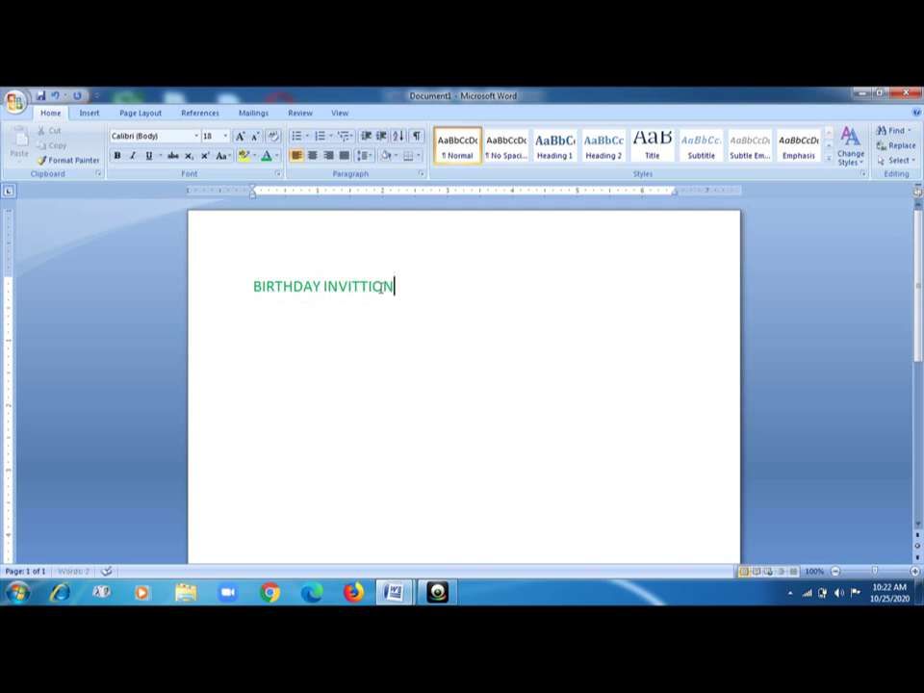
left_click(361, 286)
type("A")
left_click(411, 289)
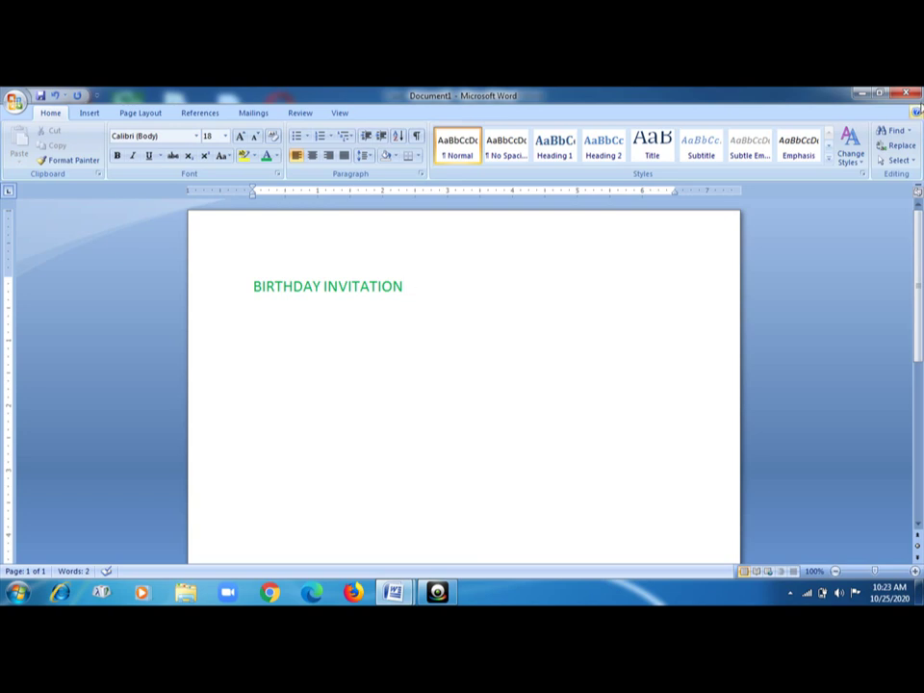
Close the birthday invitation without saving and return to the lesson document
left_click(906, 93)
left_click(464, 374)
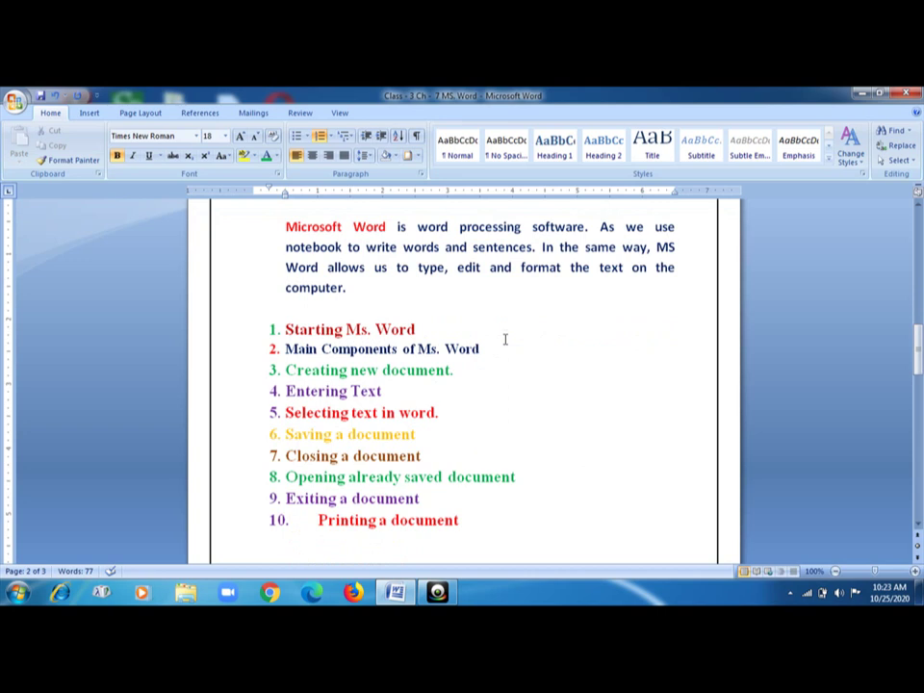
left_click(393, 391)
left_click_drag(448, 413, 439, 412)
left_click(603, 413)
Change the font colour of item 4 'Entering Text' to black
left_click_drag(391, 393, 286, 392)
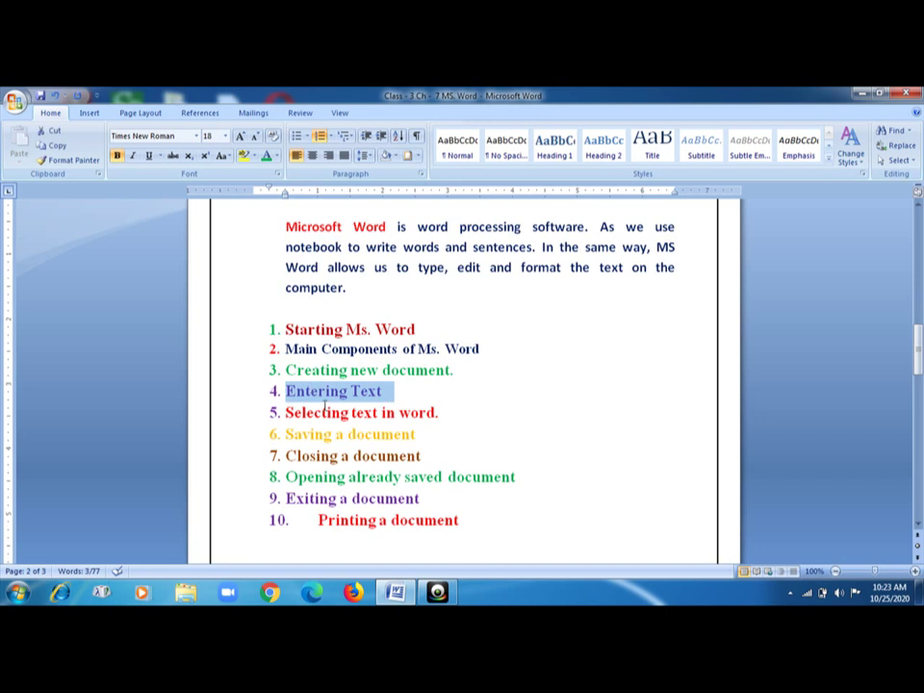
left_click(387, 392)
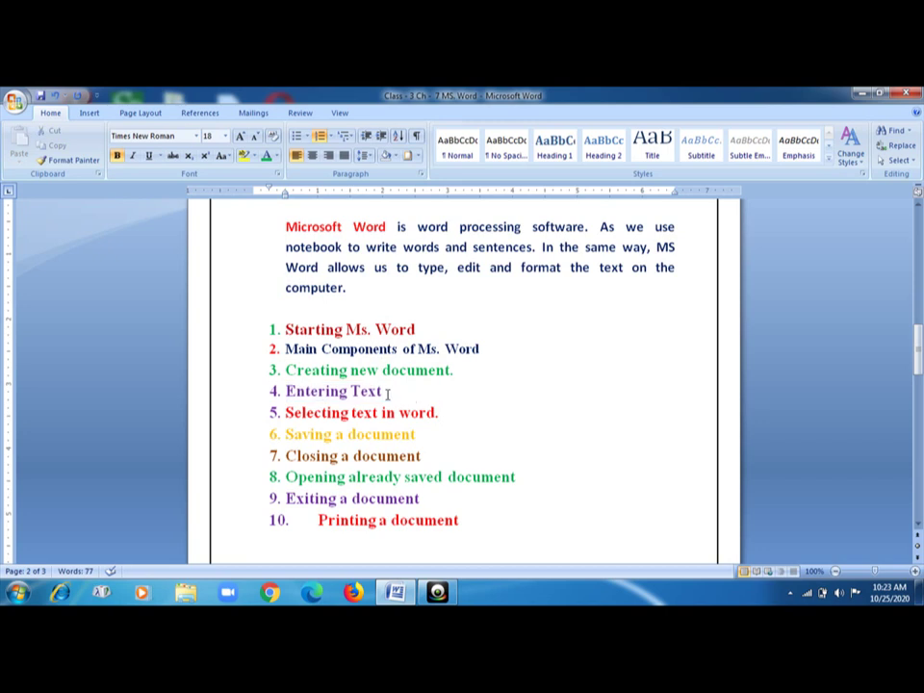
double_click(287, 390)
left_click(402, 391)
left_click_drag(390, 390, 287, 393)
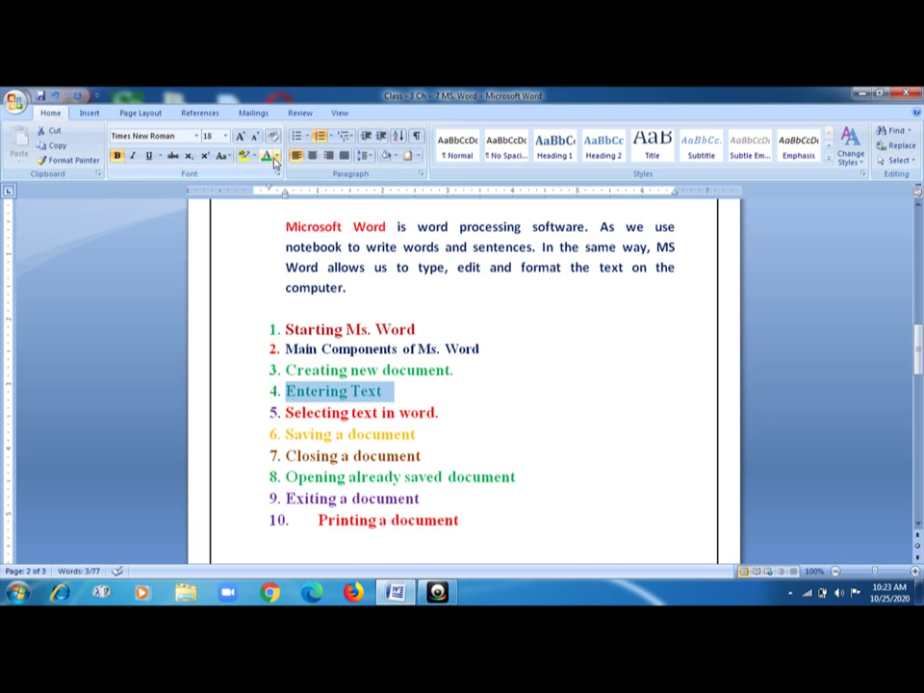
left_click(275, 161)
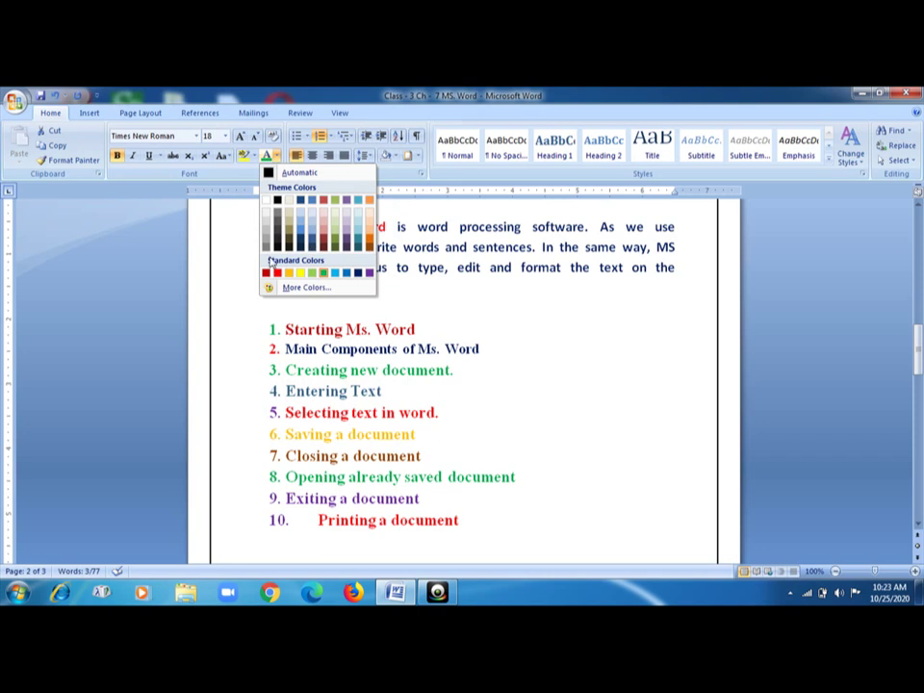
left_click(277, 199)
left_click(427, 394)
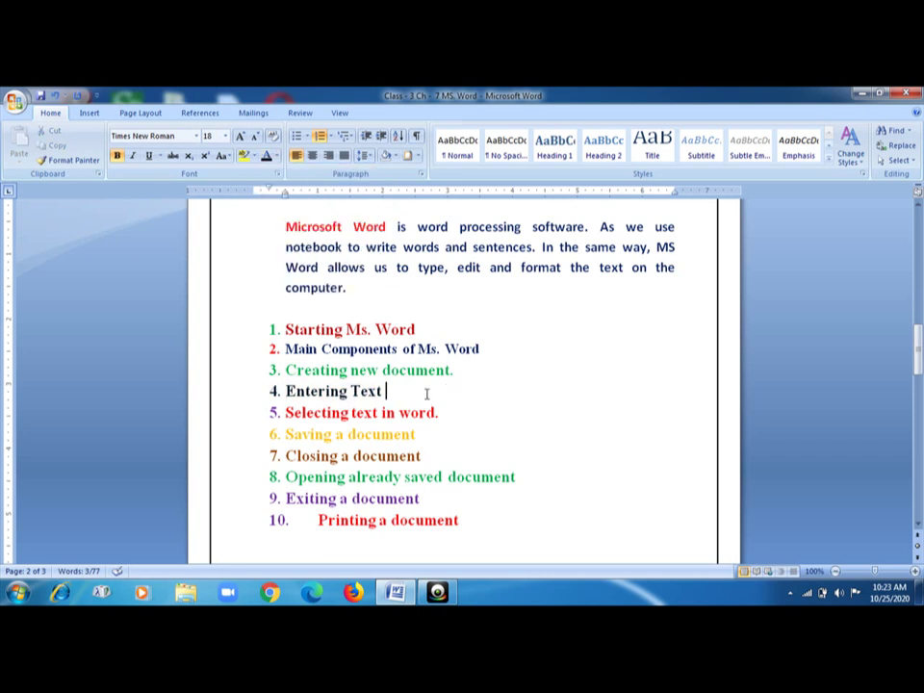
scroll(426, 393, "down", 2)
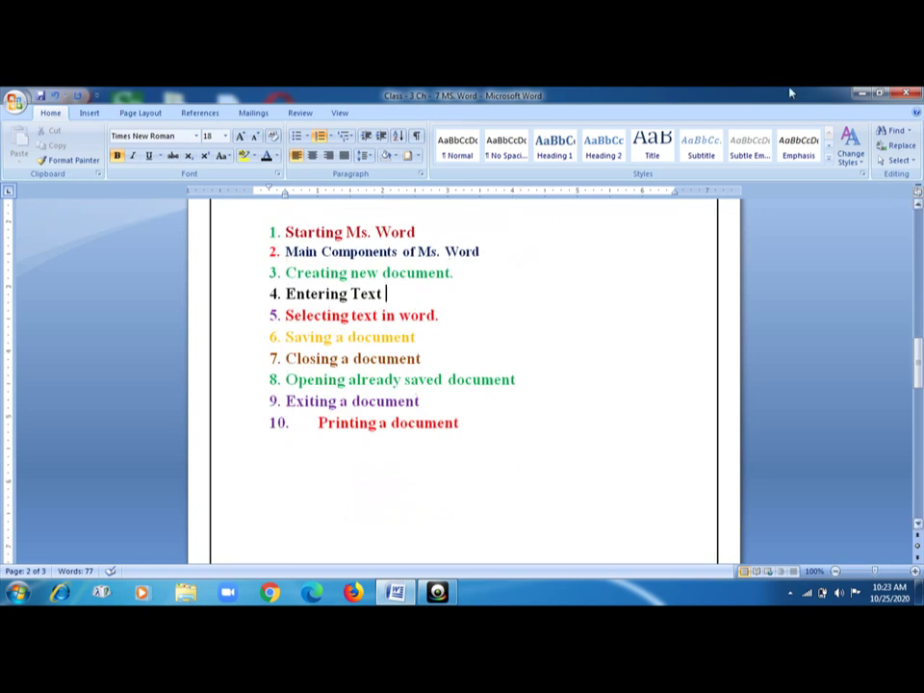
Start Save As Word Document and set the save location to the Desktop
left_click(13, 101)
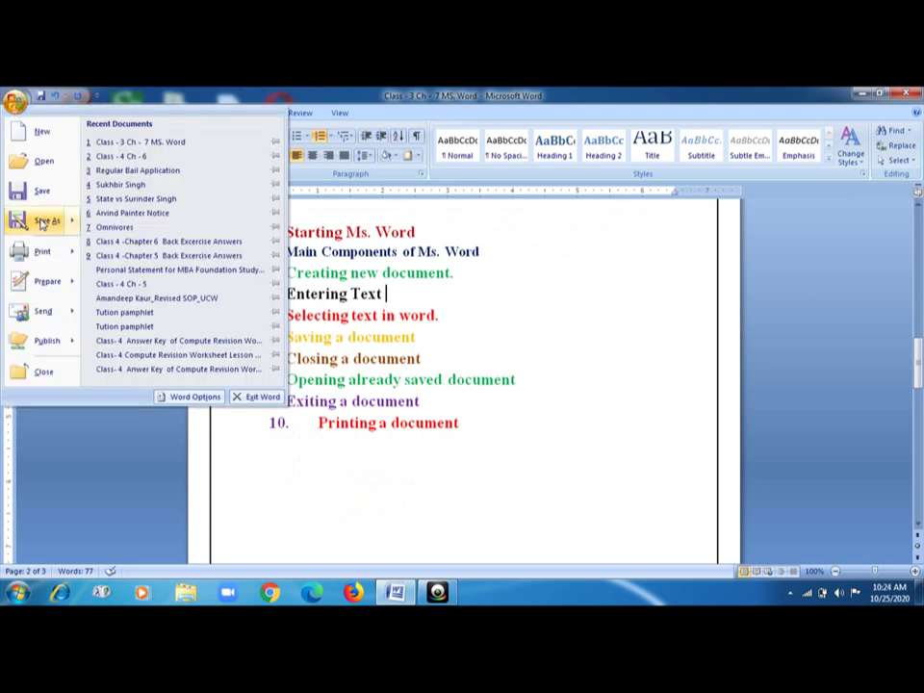
mouse_move(61, 223)
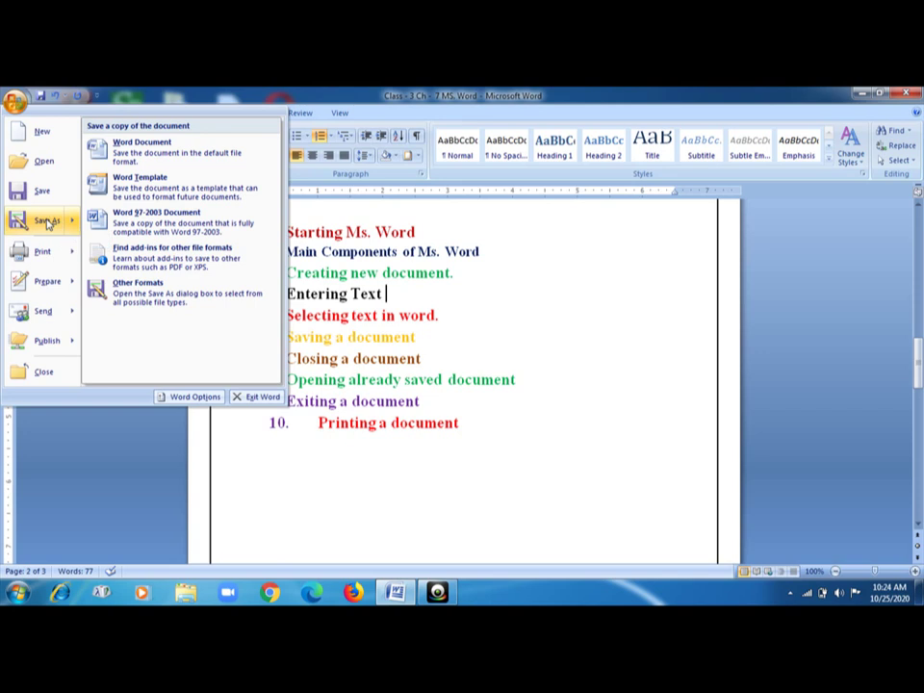
left_click(46, 224)
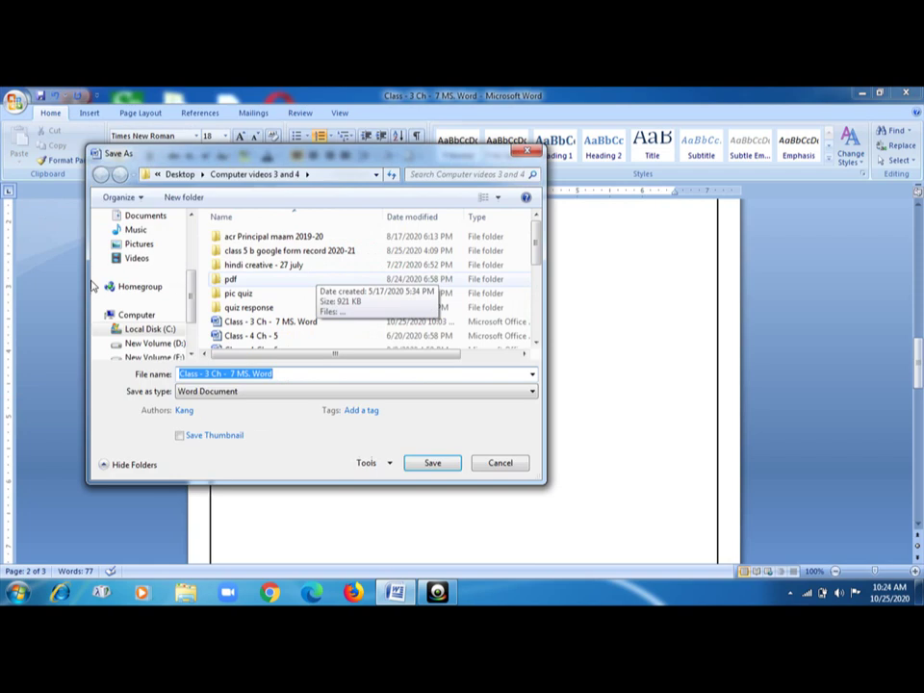
left_click_drag(194, 299, 200, 193)
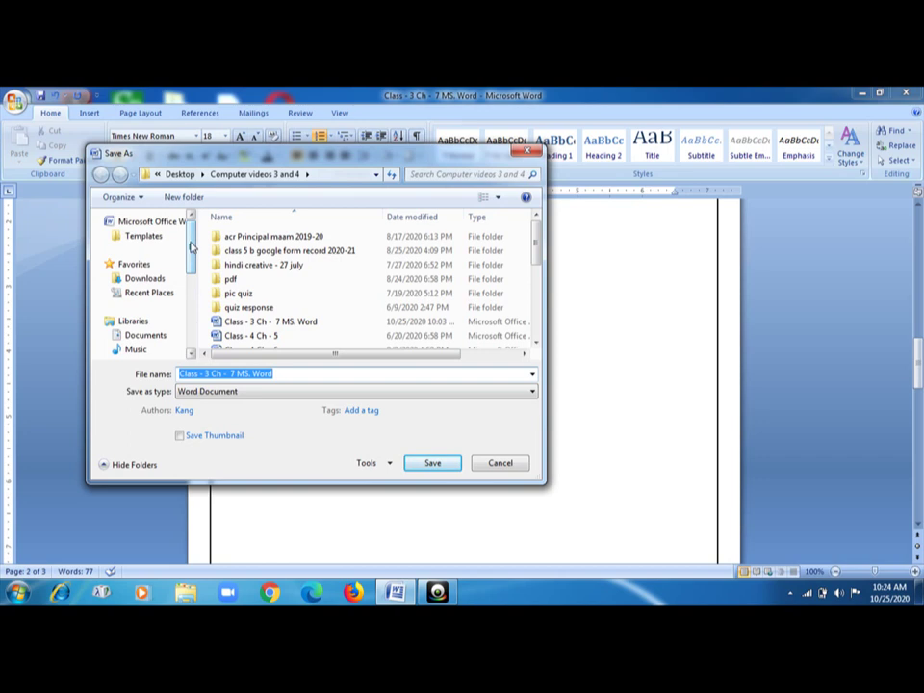
left_click(203, 175)
left_click(204, 174)
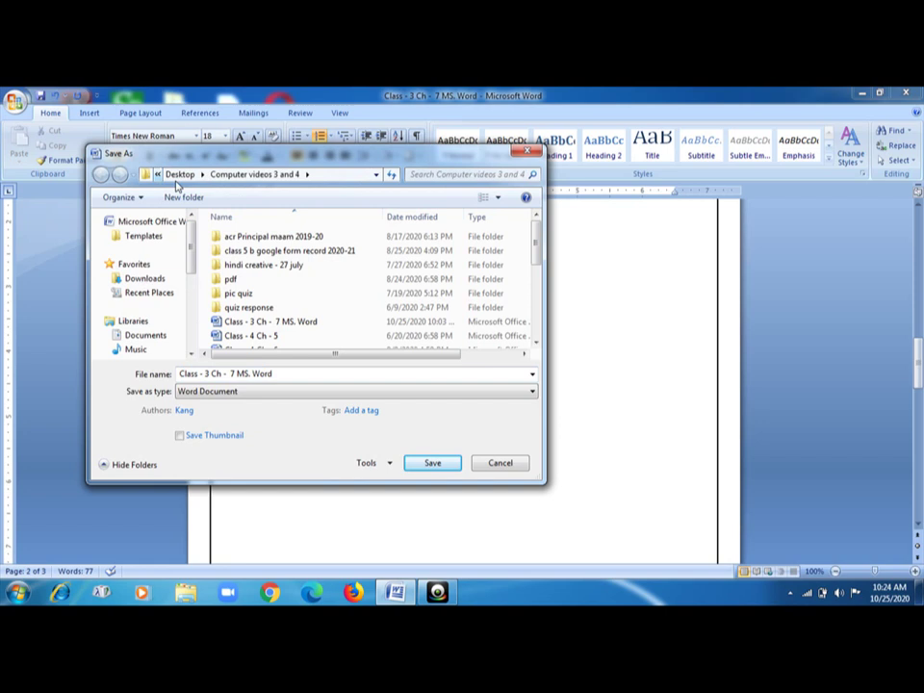
left_click(176, 174)
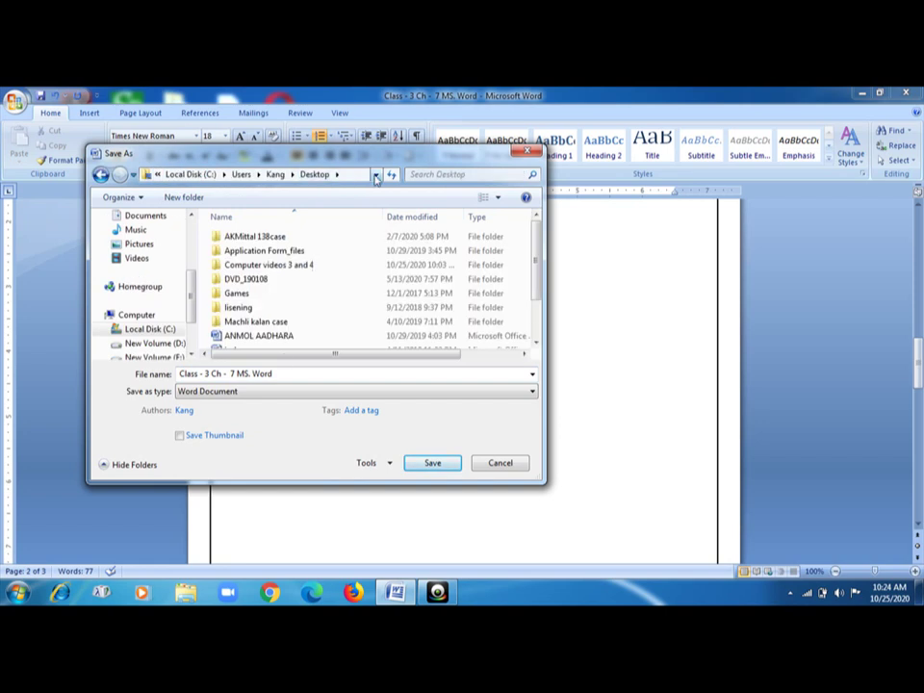
Save the file to the Desktop as 'Class - 3 Ch - 7 MS. Word'
left_click(235, 375)
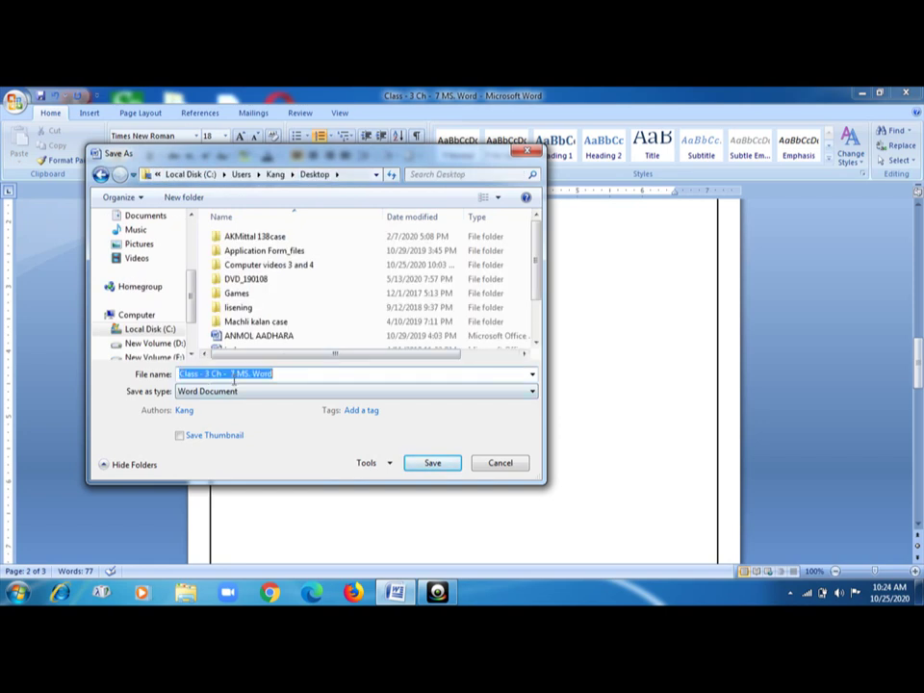
left_click(269, 375)
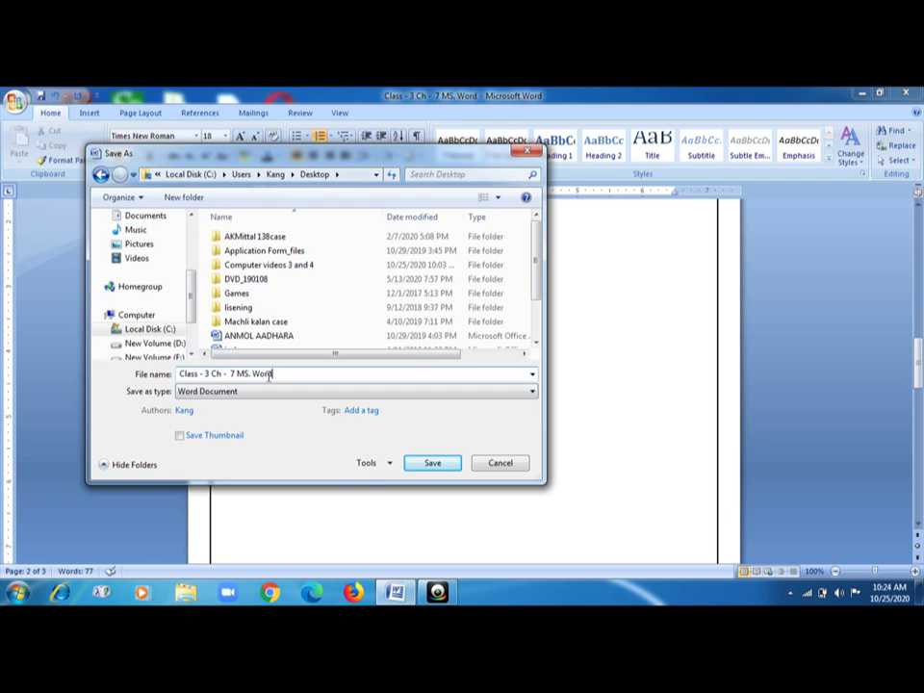
key("BackSpace")
type("D")
key("BackSpace")
type("d")
left_click(428, 464)
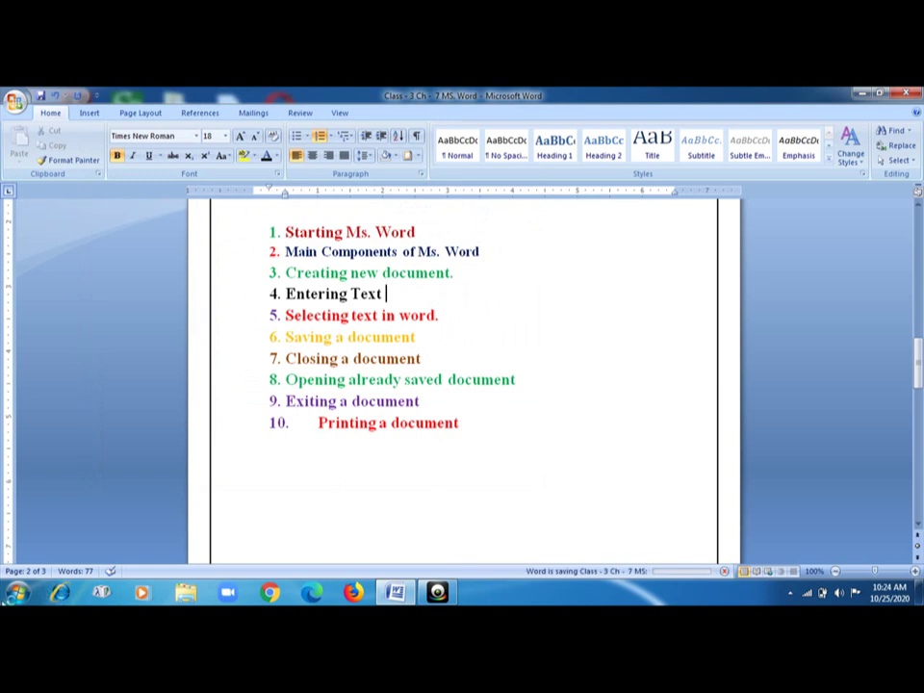
Close the lesson document from the Office menu, leaving Word with no document
scroll(335, 369, "up", 1)
left_click(335, 369)
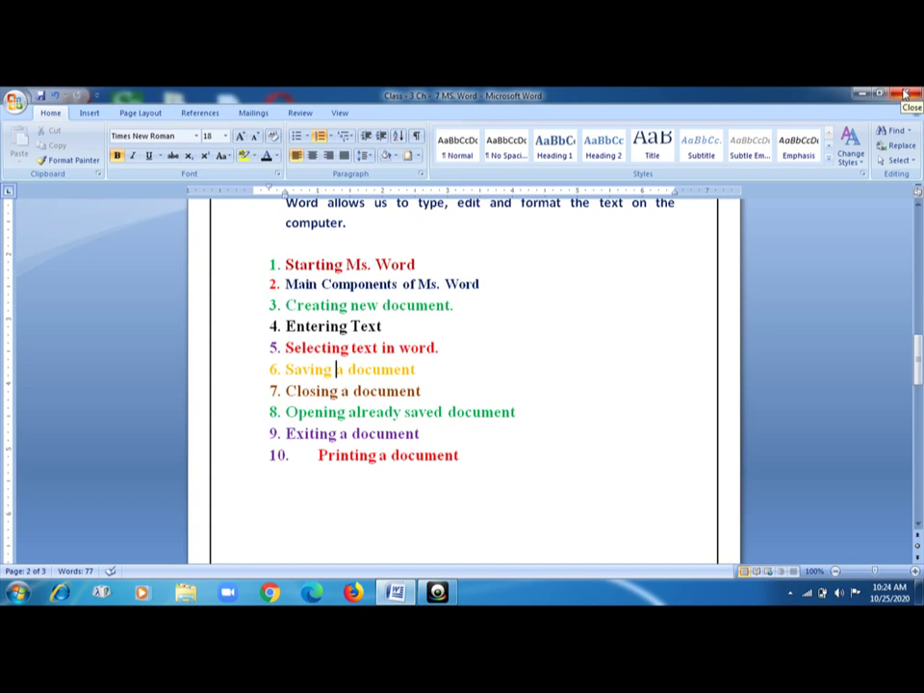
left_click(17, 100)
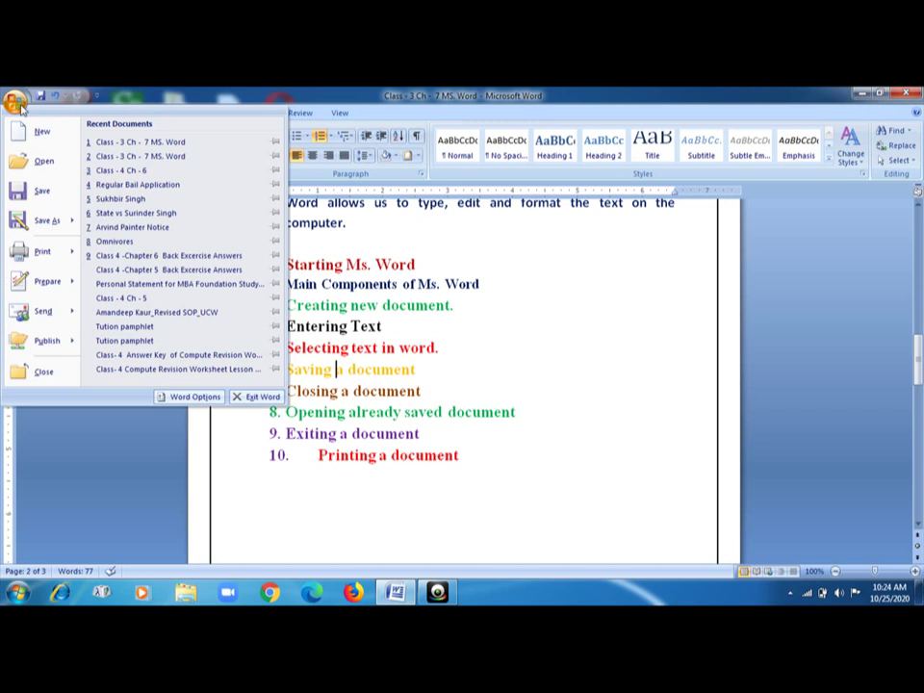
left_click(44, 373)
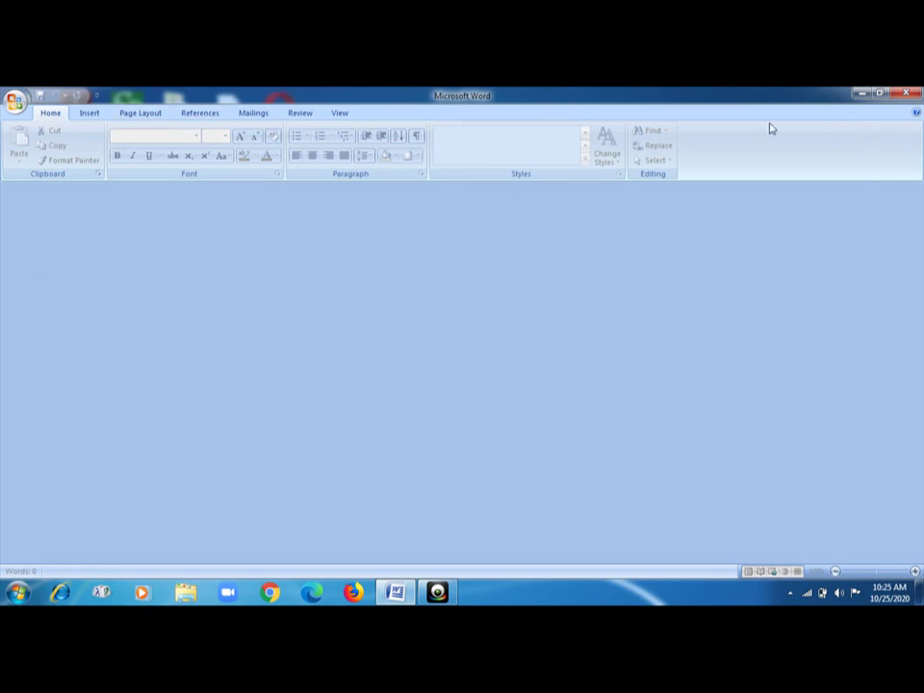
Open 'Class - 3 Ch - 7 MS. Word' from the Desktop folder
mouse_move(428, 595)
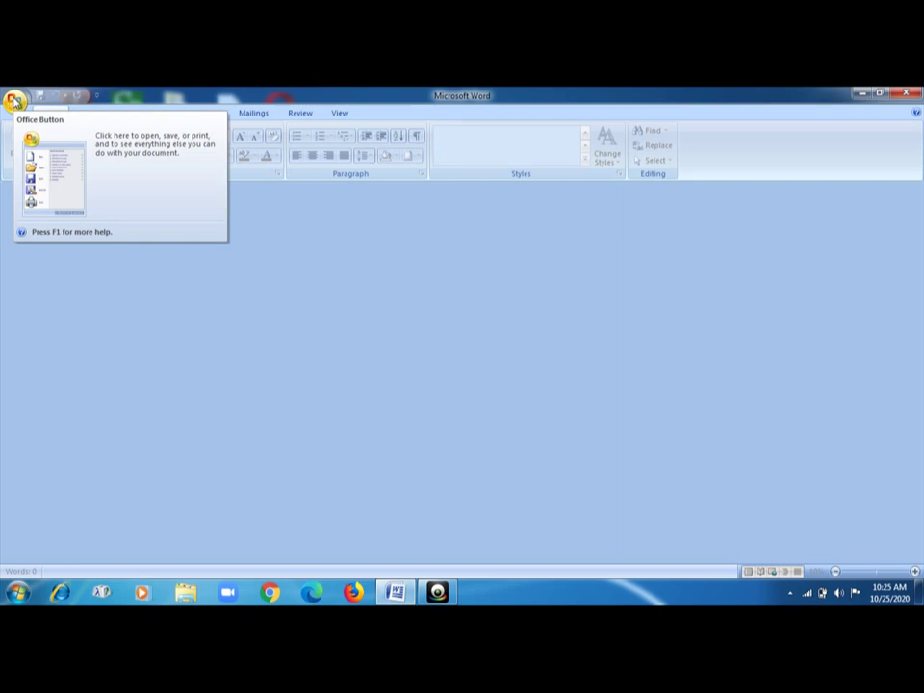
left_click(15, 100)
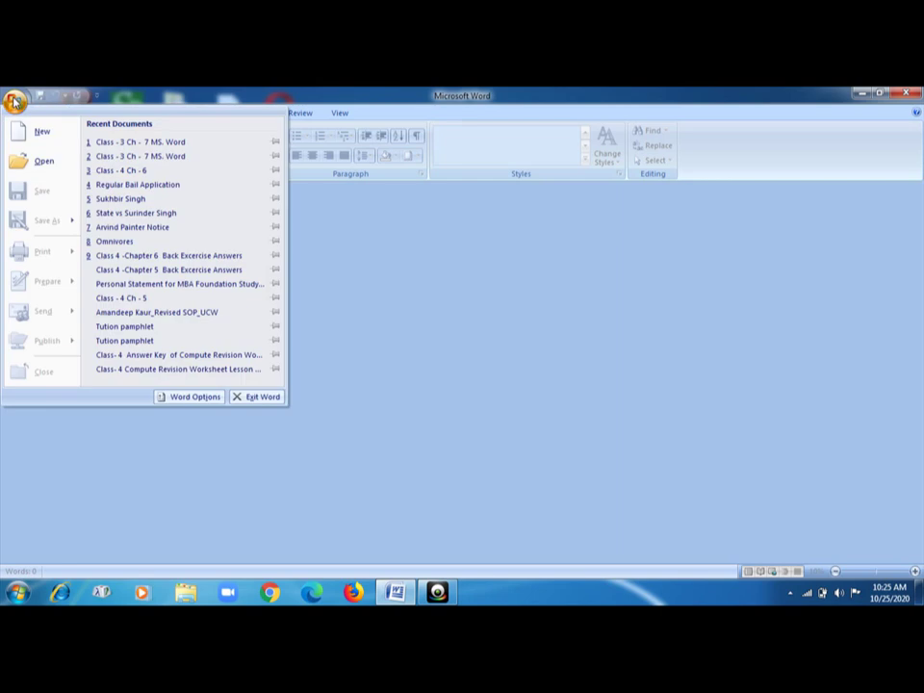
left_click(35, 160)
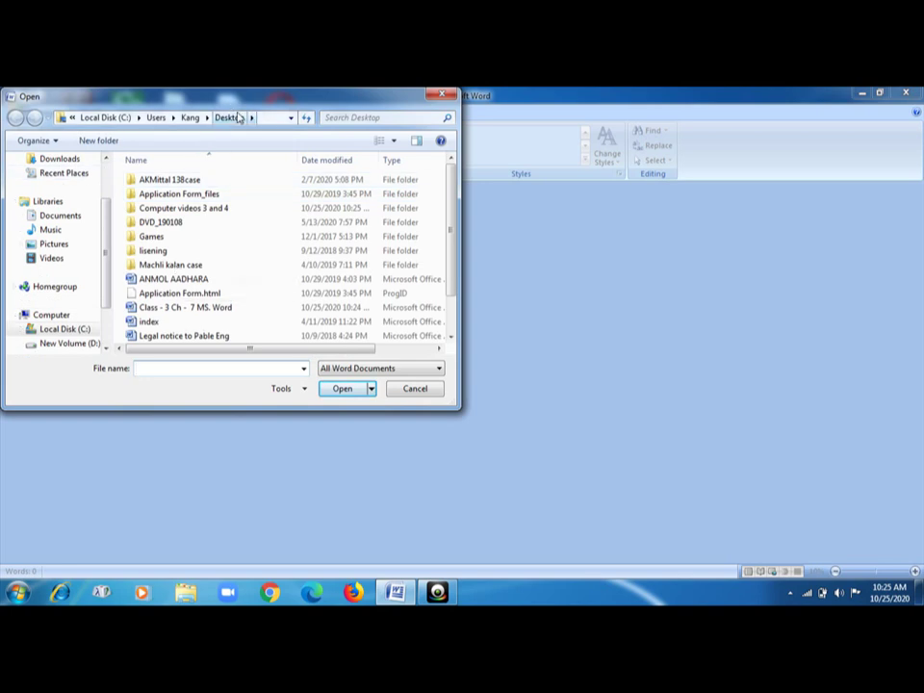
left_click(175, 307)
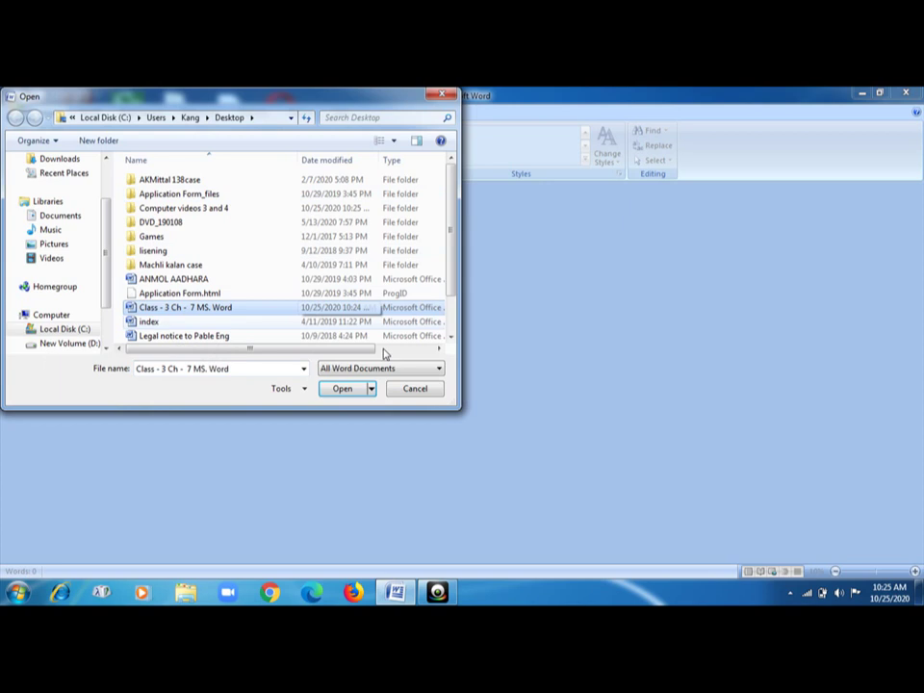
left_click(340, 388)
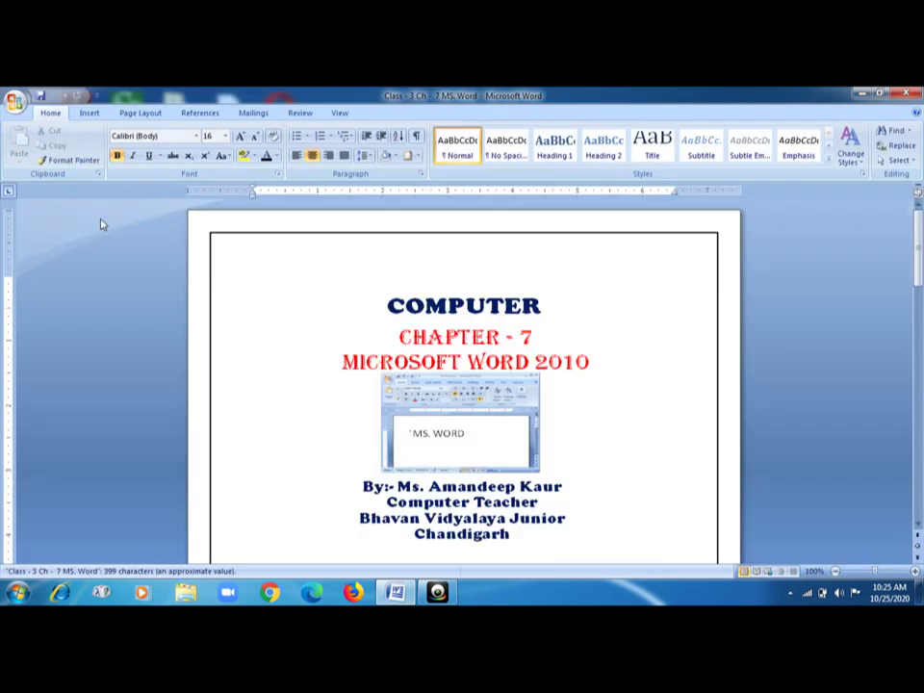
Minimise Word and drag the lesson file's icon into the desktop's second row
left_click(862, 95)
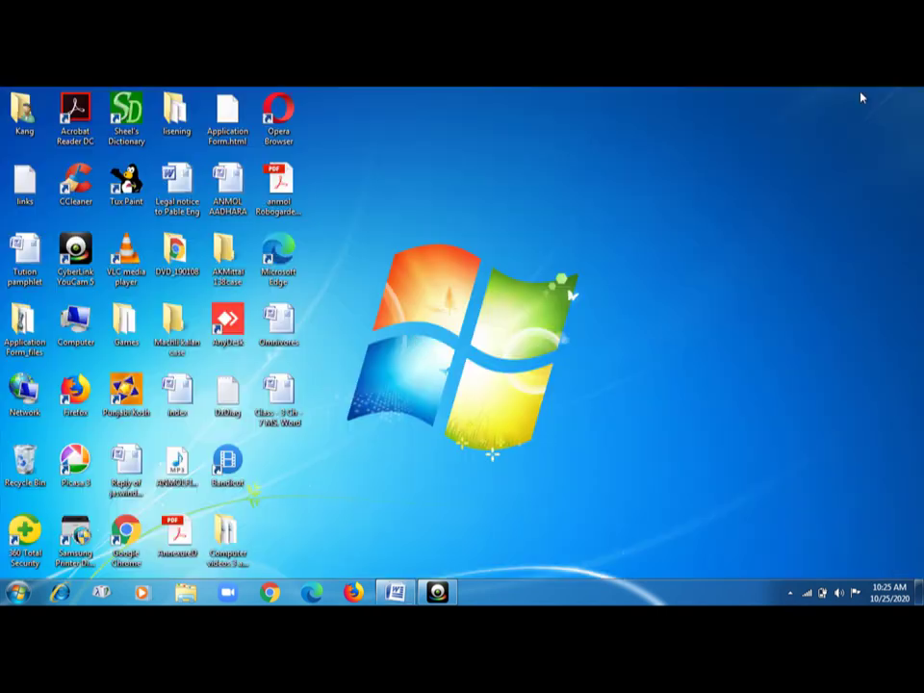
left_click_drag(278, 395, 616, 153)
left_click_drag(278, 187, 472, 186)
left_click(295, 212)
Restore the lesson window from the taskbar and scroll down to the topic list
left_click(405, 587)
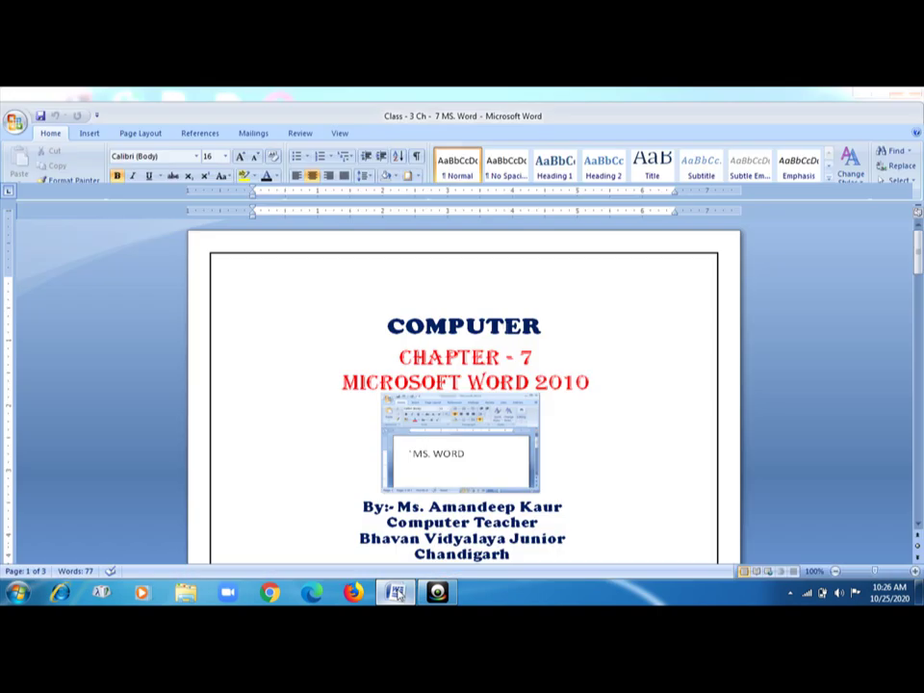
scroll(510, 355, "down", 5)
scroll(510, 354, "down", 5)
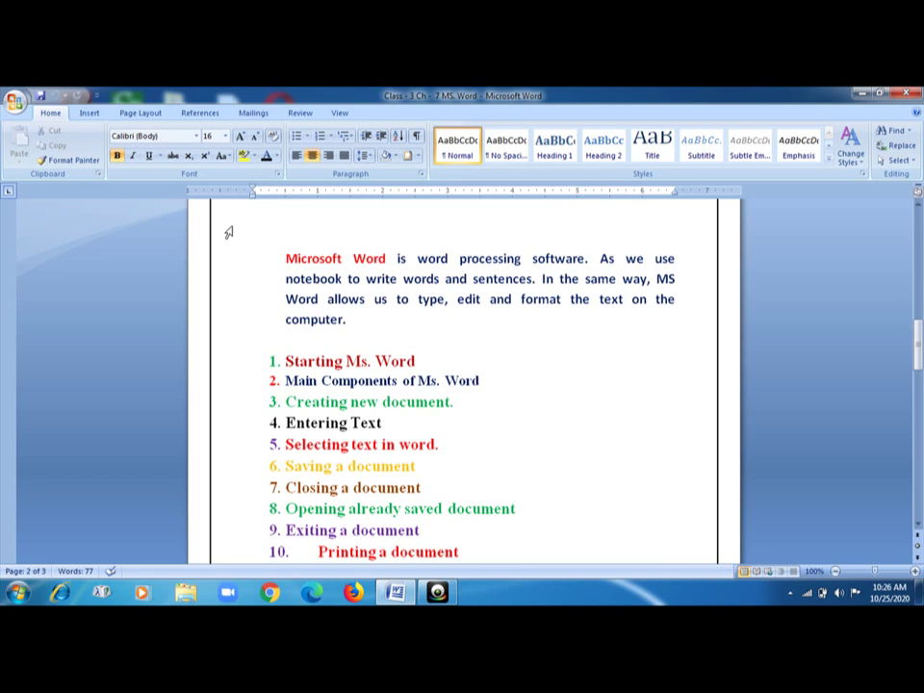
Exit Word from the Office menu, returning to the Windows desktop
left_click(315, 487)
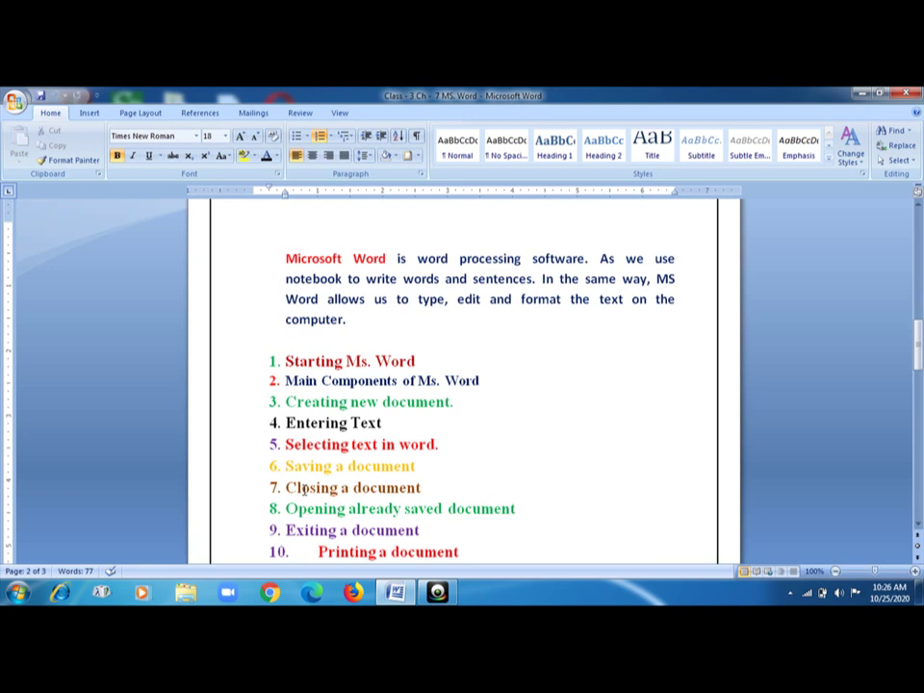
left_click(14, 103)
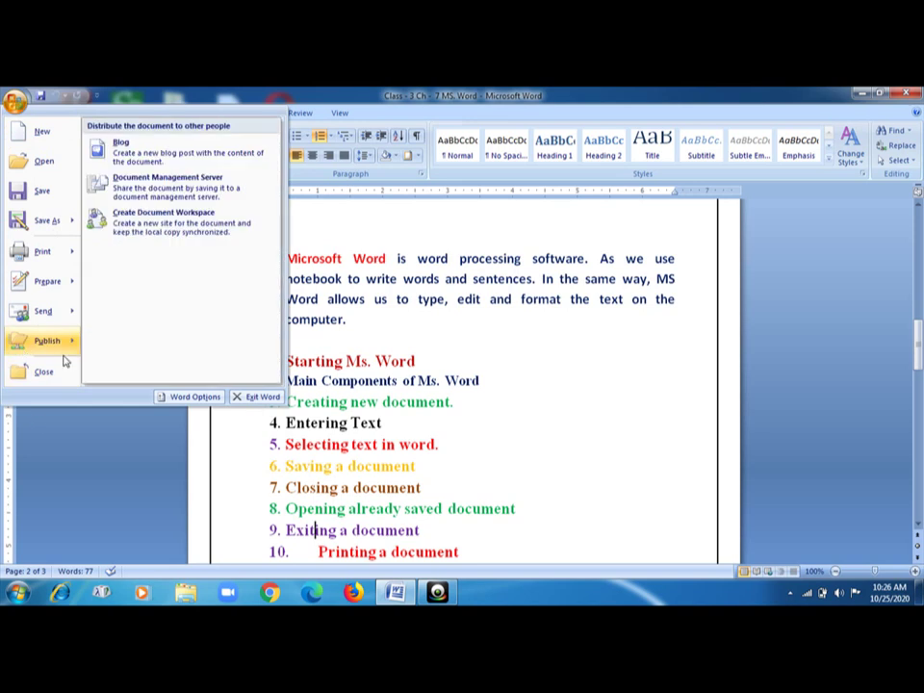
left_click(258, 398)
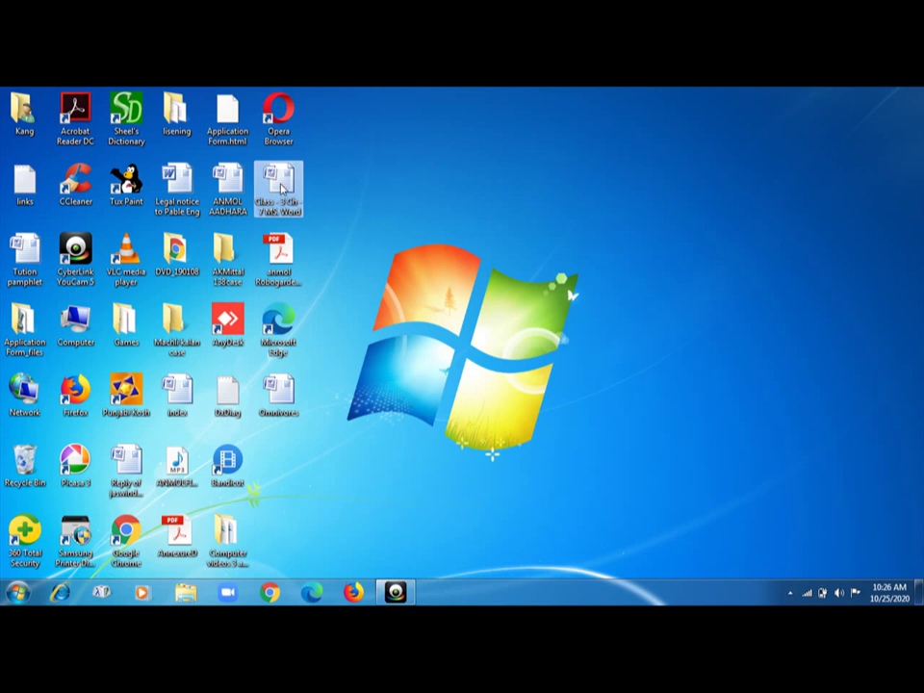
mouse_move(283, 191)
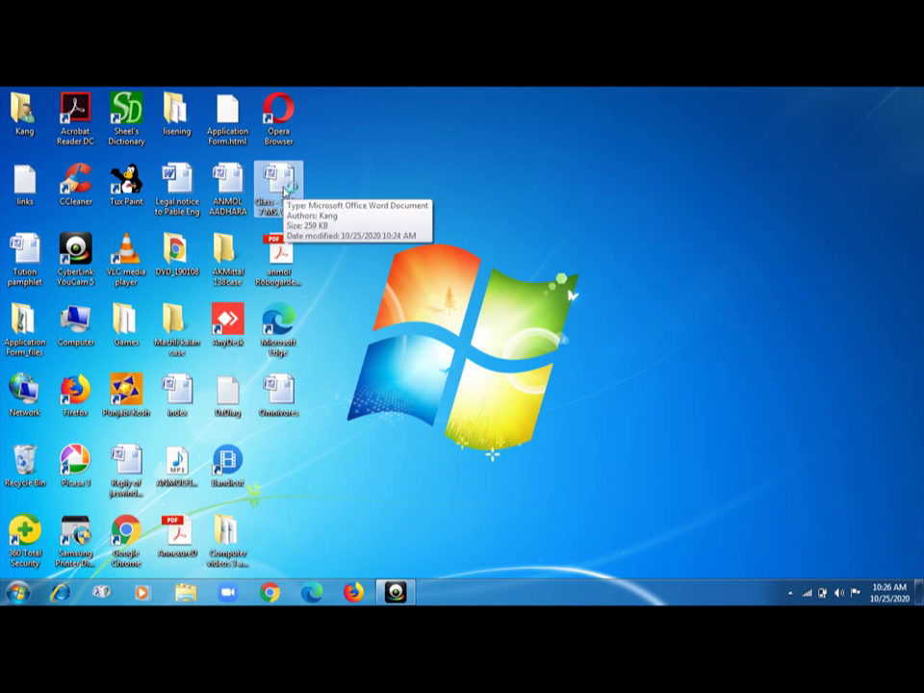